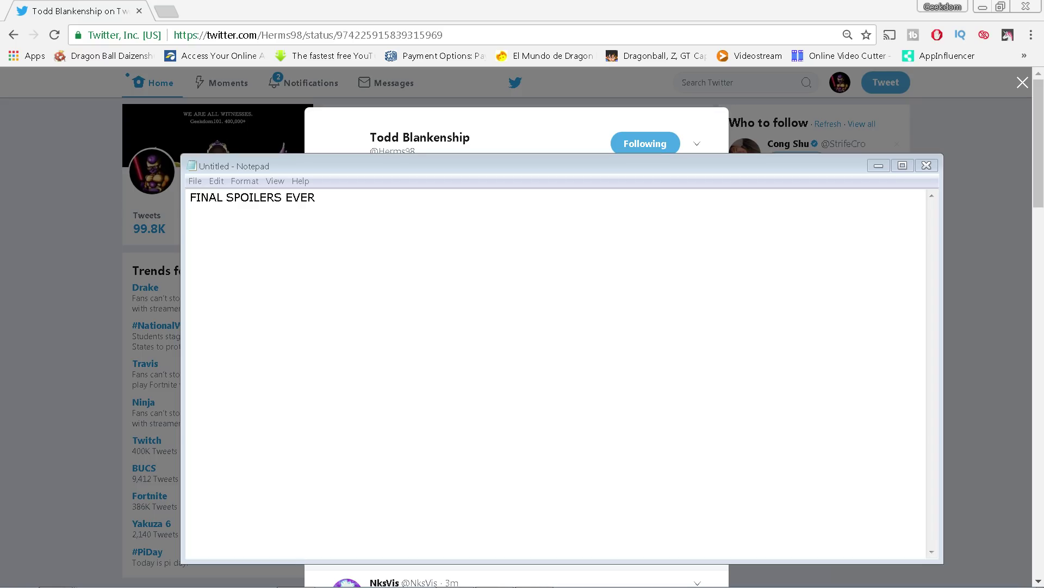
Close the 'FINAL SPOILERS EVER' Notepad note, bringing up the save-changes prompt
left_click(928, 166)
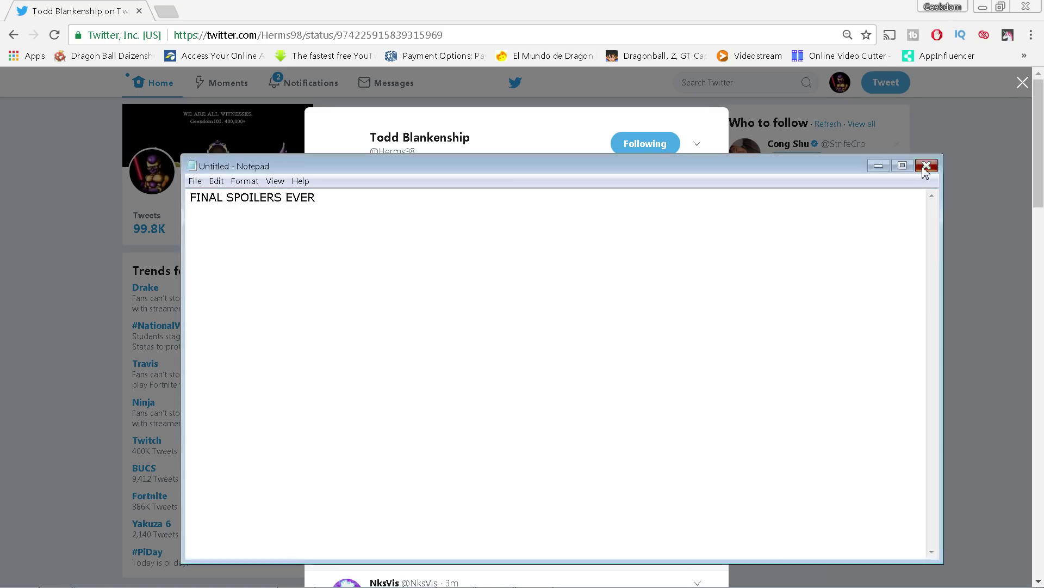
Discard the unsaved note and enlarge the tweet's Goku poster image in the photo viewer
left_click(551, 304)
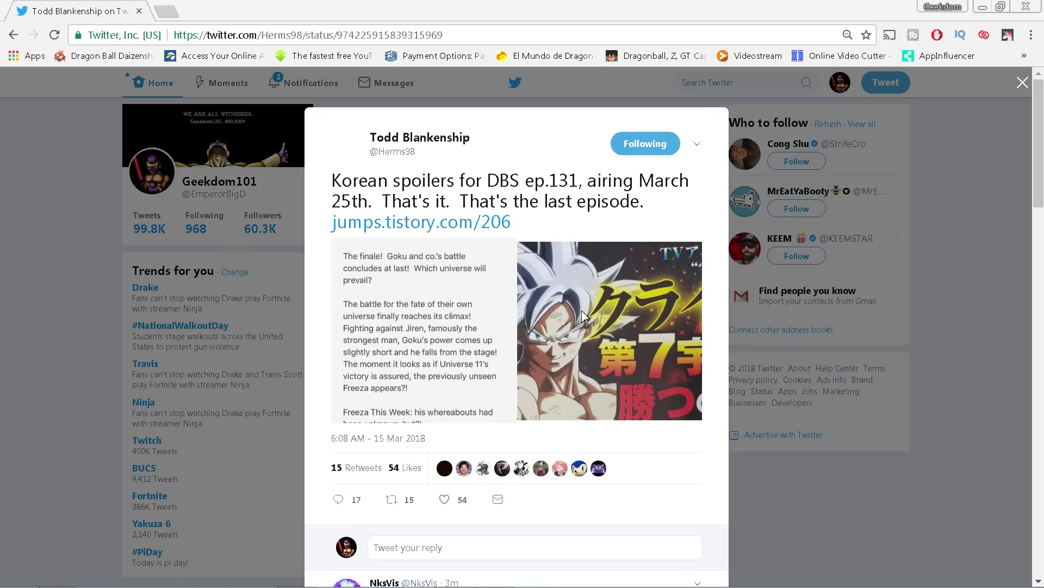
left_click(585, 318)
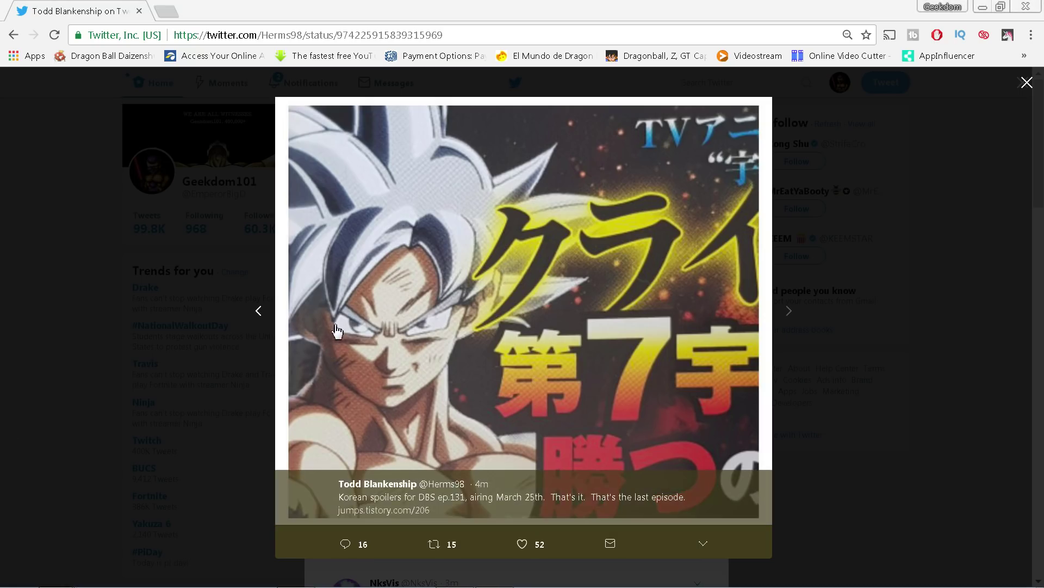
Switch the lightbox to the phone Notes screenshot of the episode 131 spoilers
mouse_move(523, 310)
left_click(260, 311)
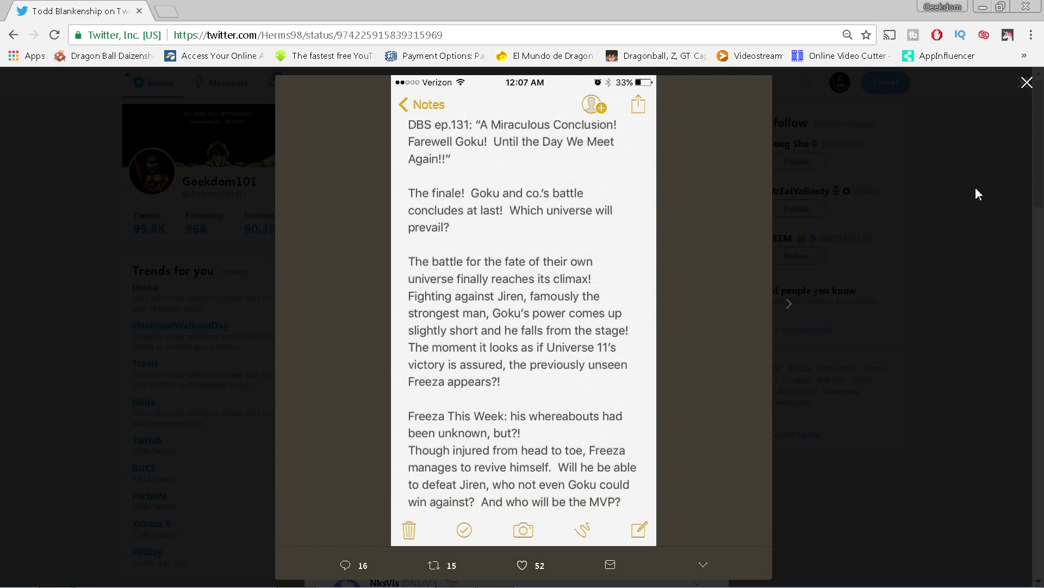